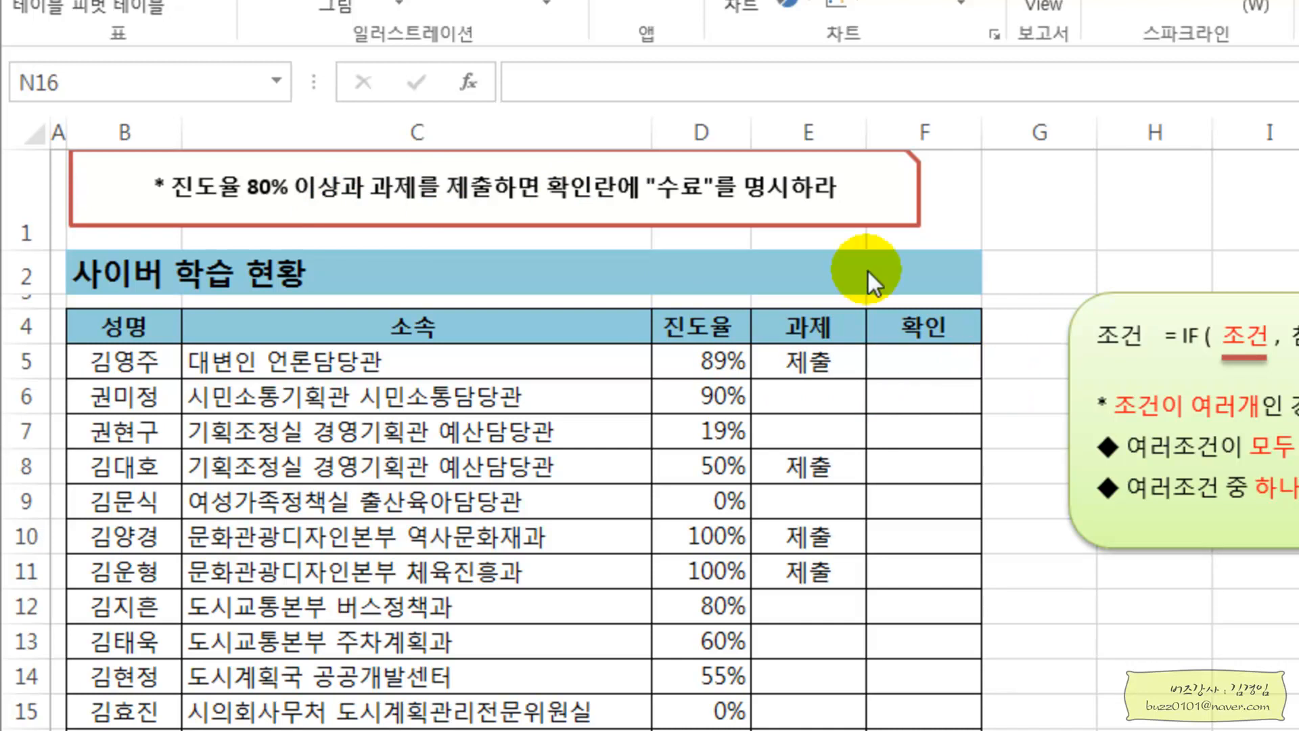
- Start an IF formula in cell F5 and open its function arguments dialog, placing it clear of row 5
left_click(918, 359)
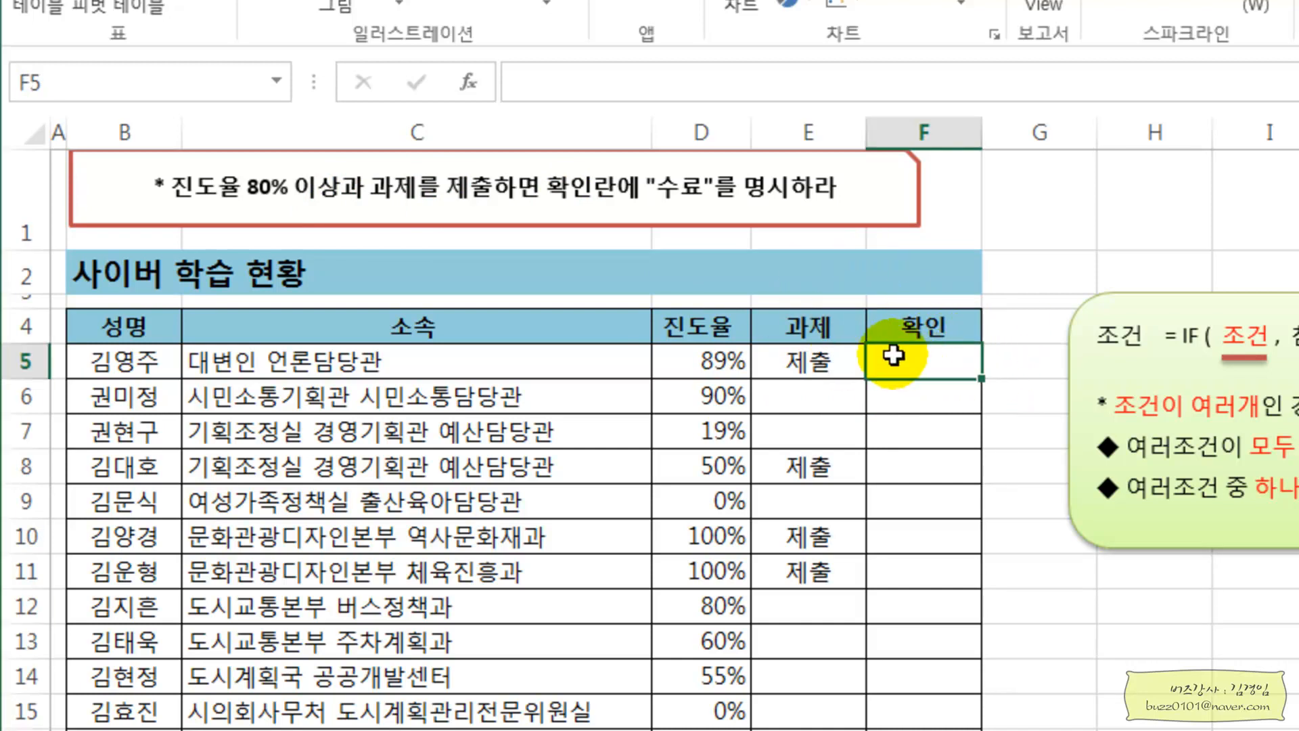
type("=if")
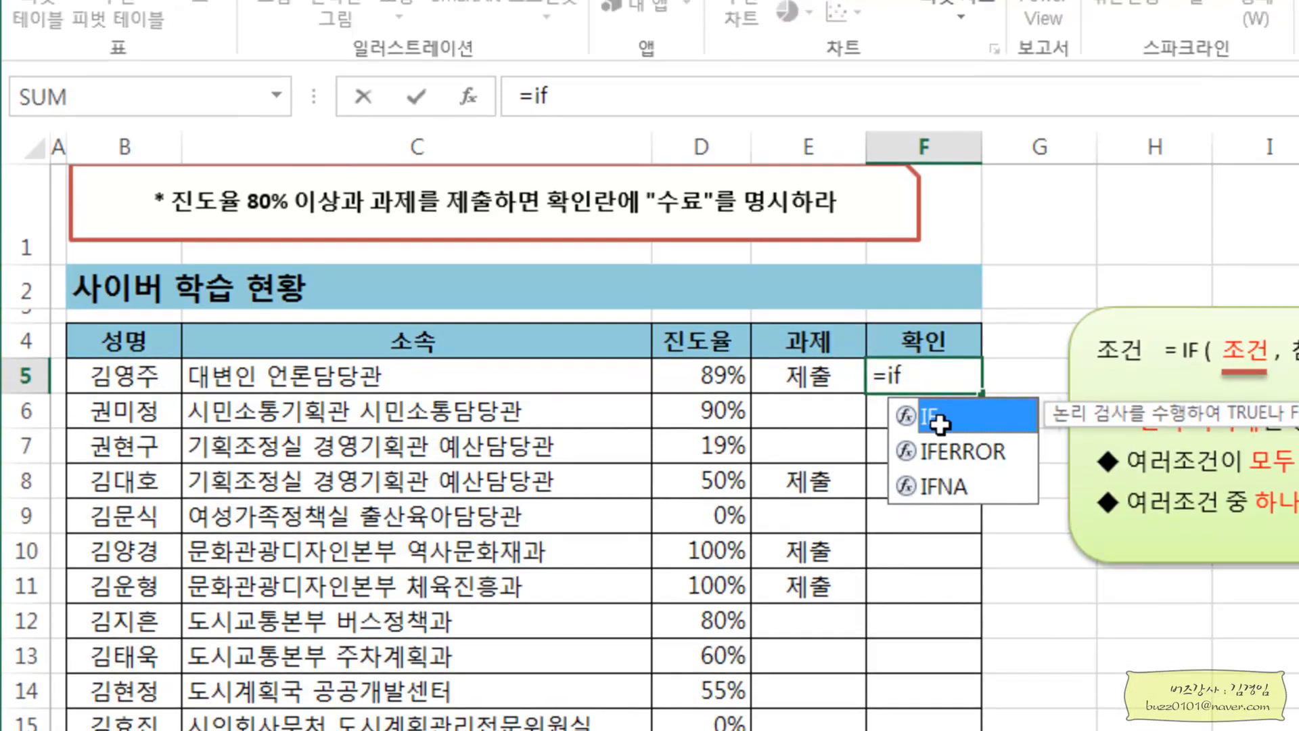
double_click(939, 421)
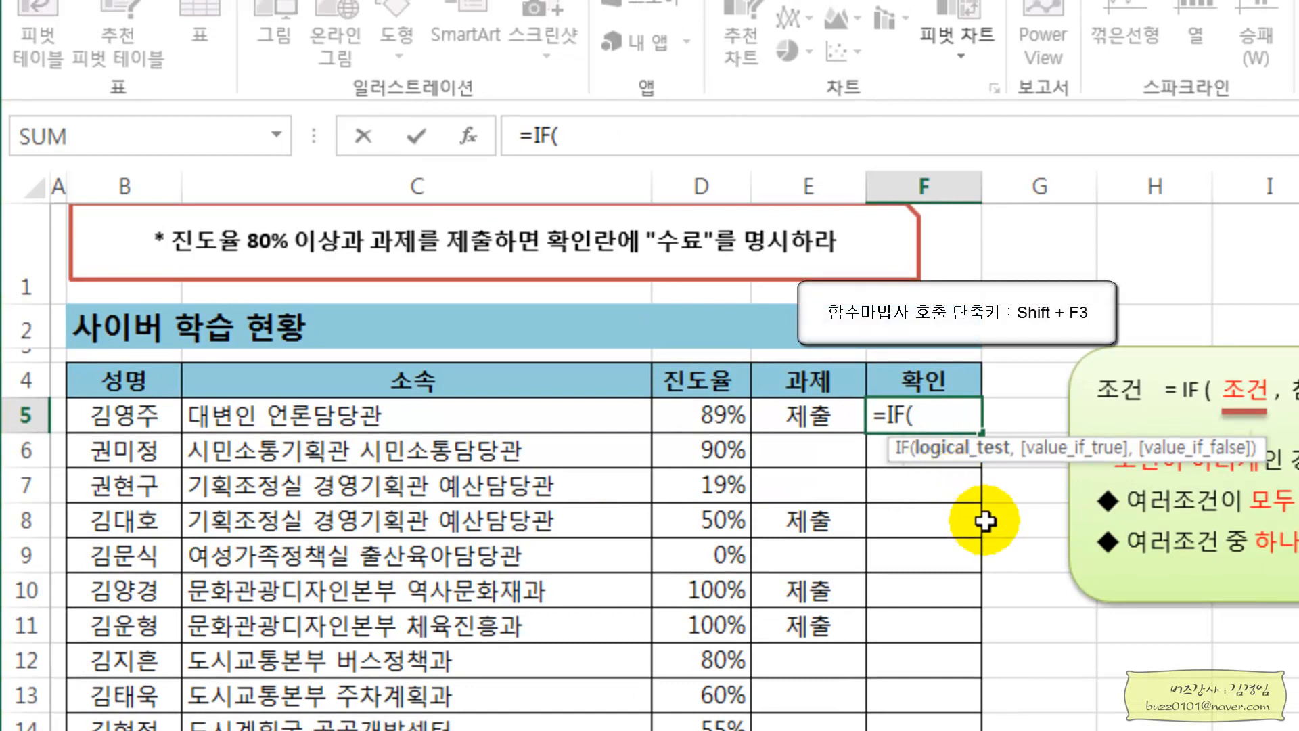
key("shift+F3")
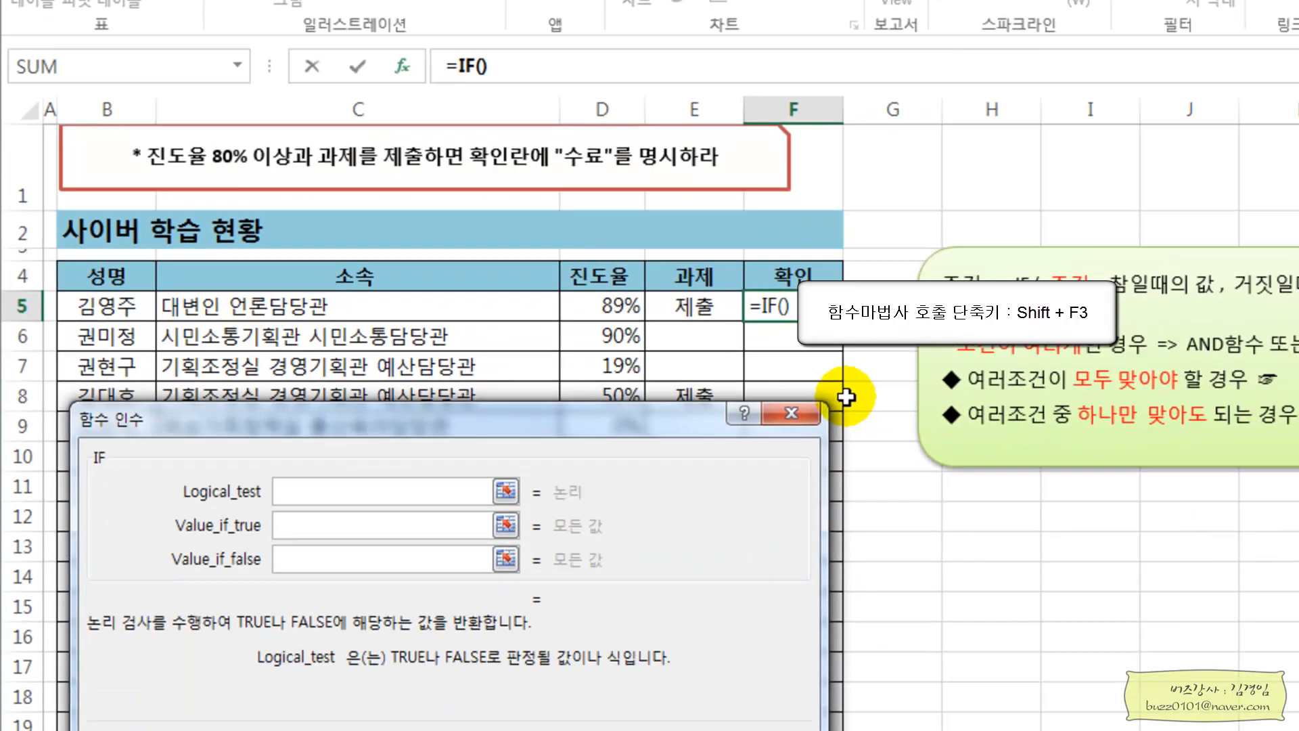
left_click_drag(697, 545, 732, 526)
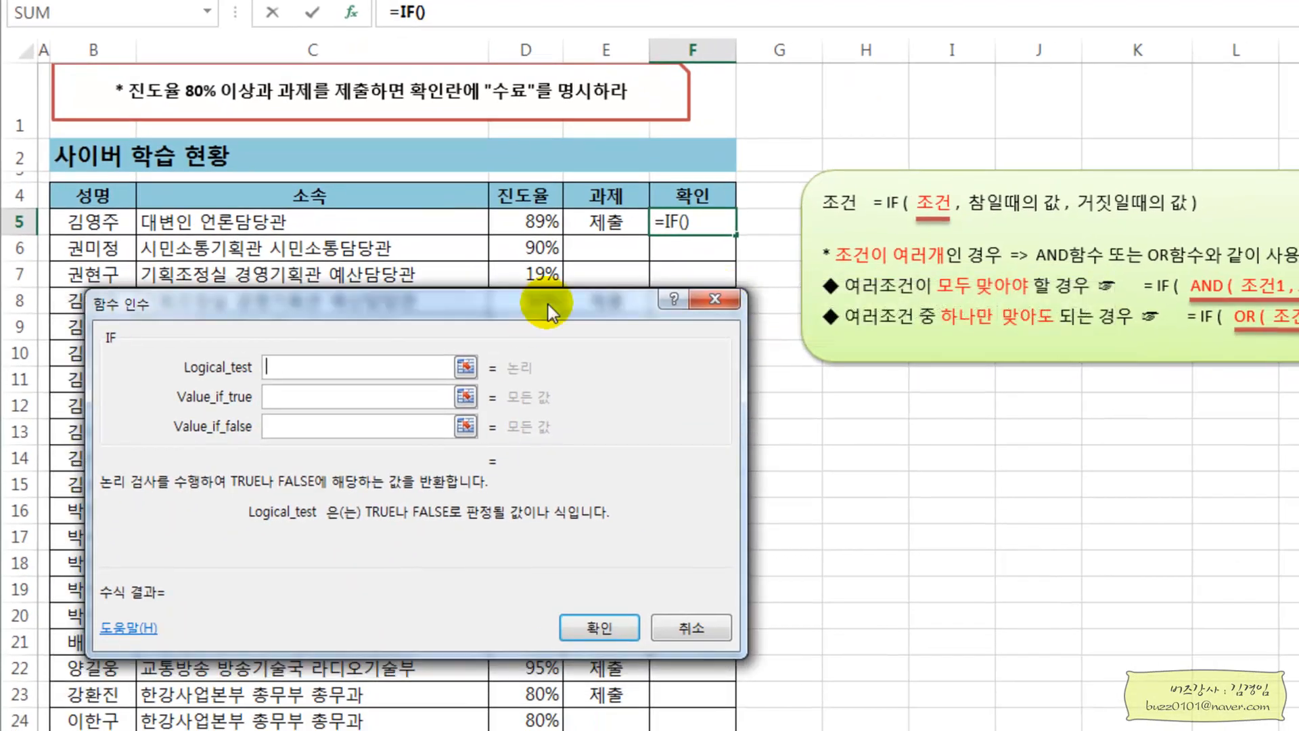
left_click_drag(548, 305, 597, 266)
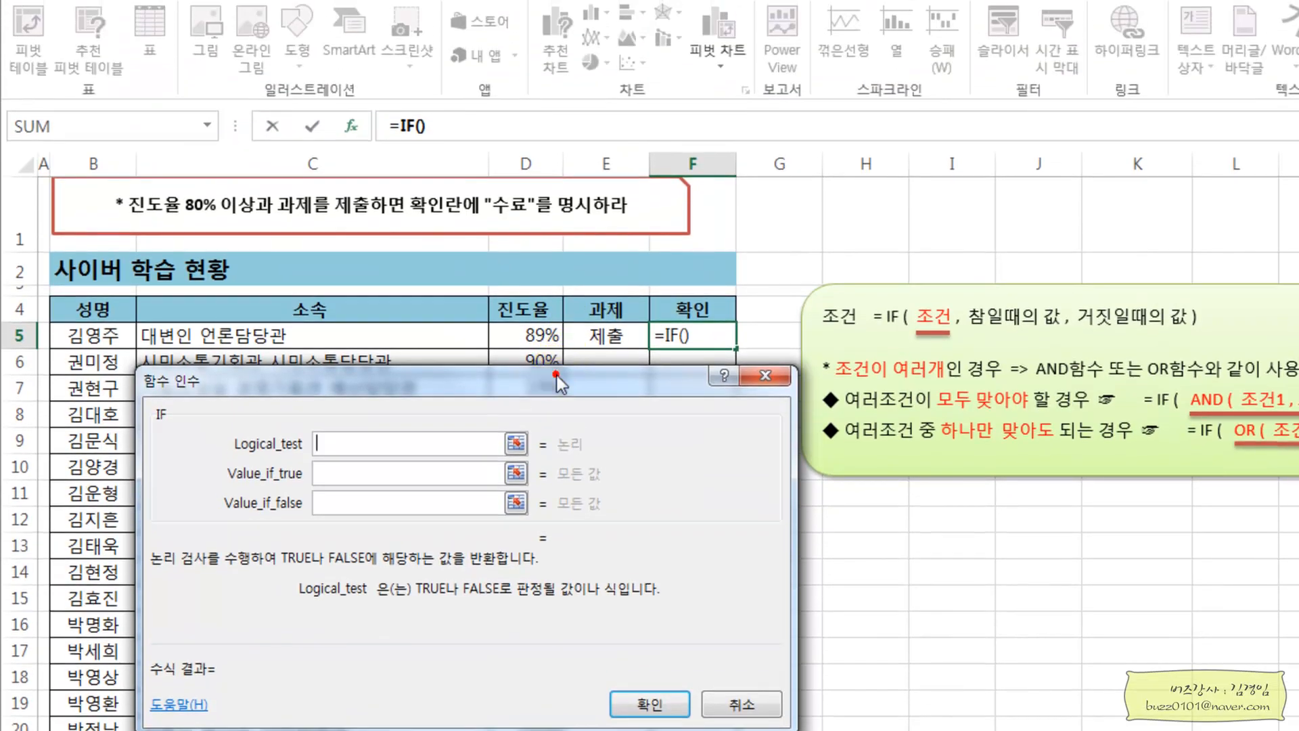
left_click_drag(556, 382, 556, 376)
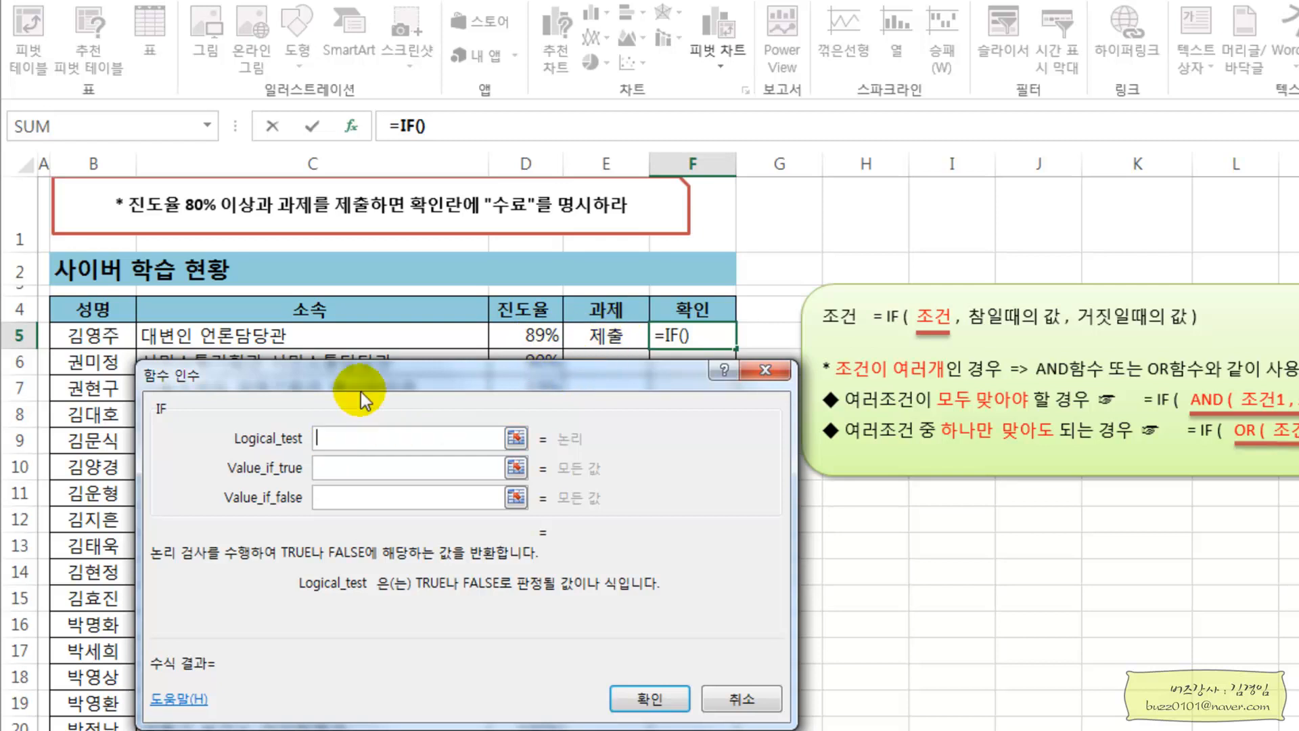
- Nest an AND function in the IF's logical test and switch to the AND function's arguments
type("and()")
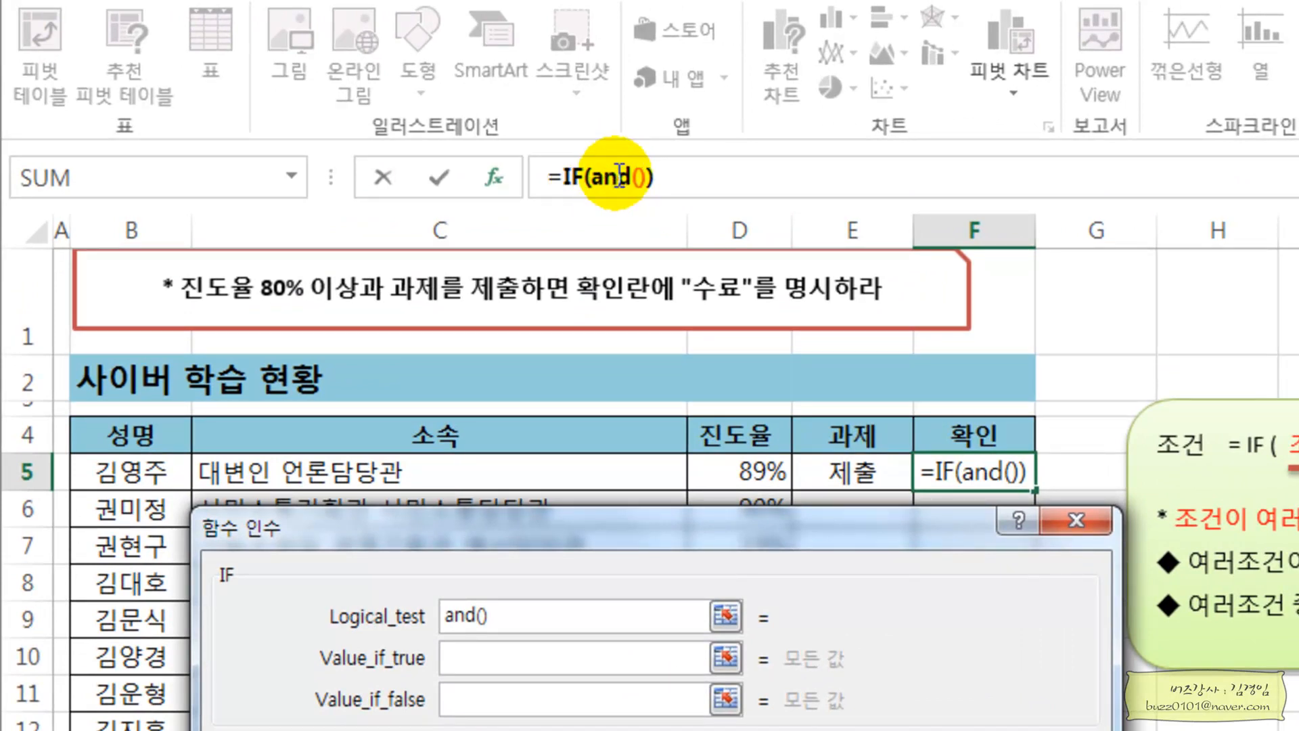
left_click(620, 176)
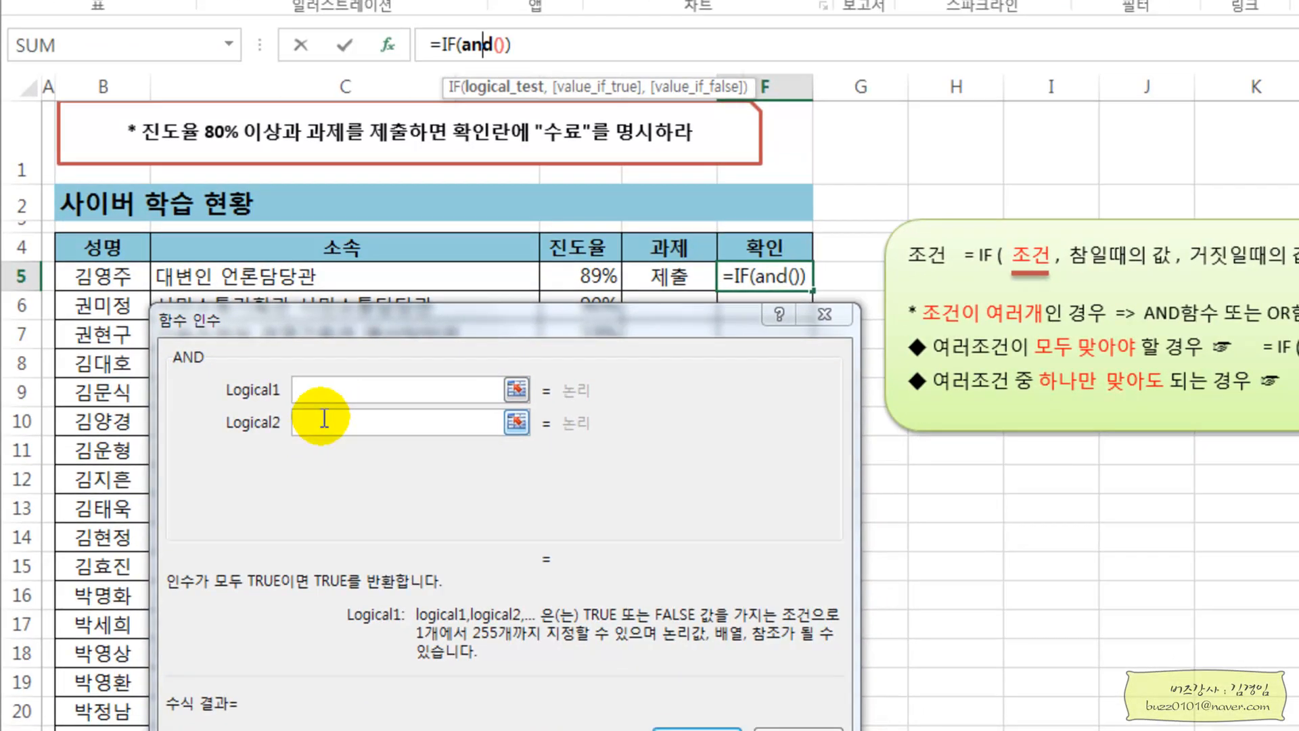
left_click(325, 418)
left_click(327, 456)
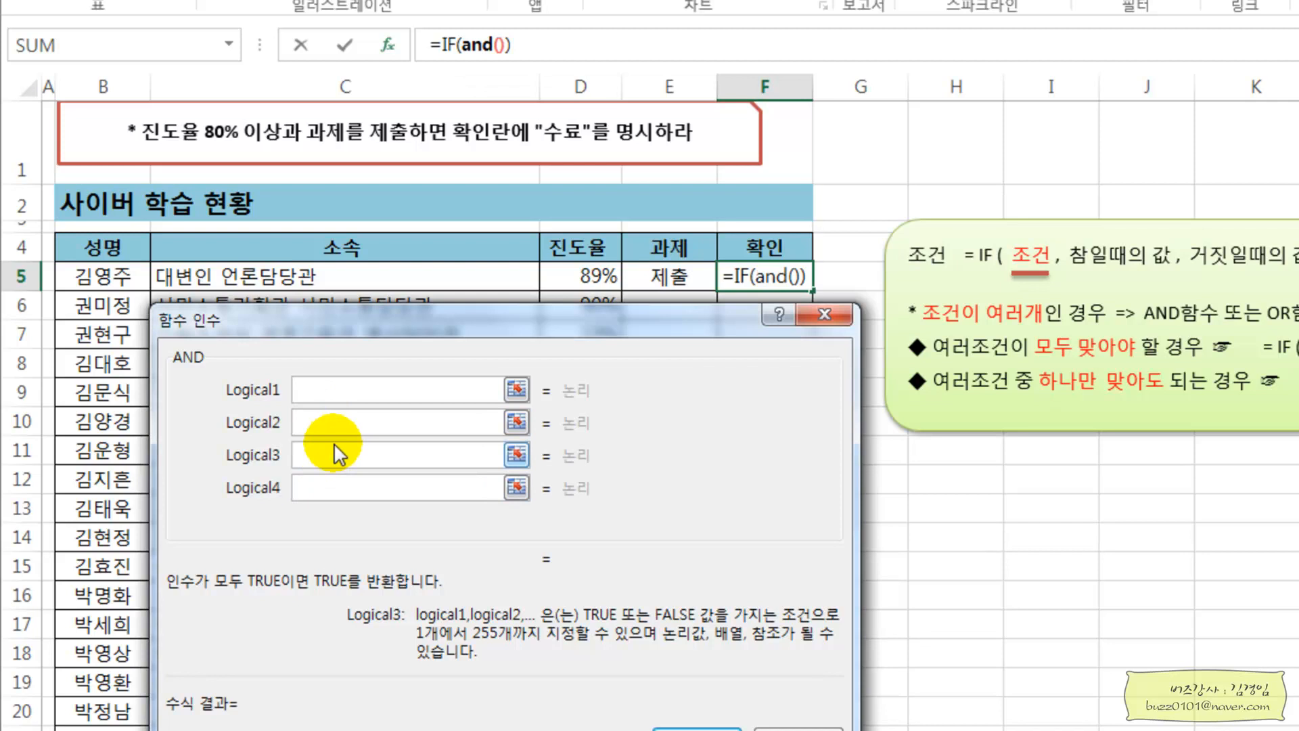
- Set the AND function's first condition to D5>=80%
left_click(317, 388)
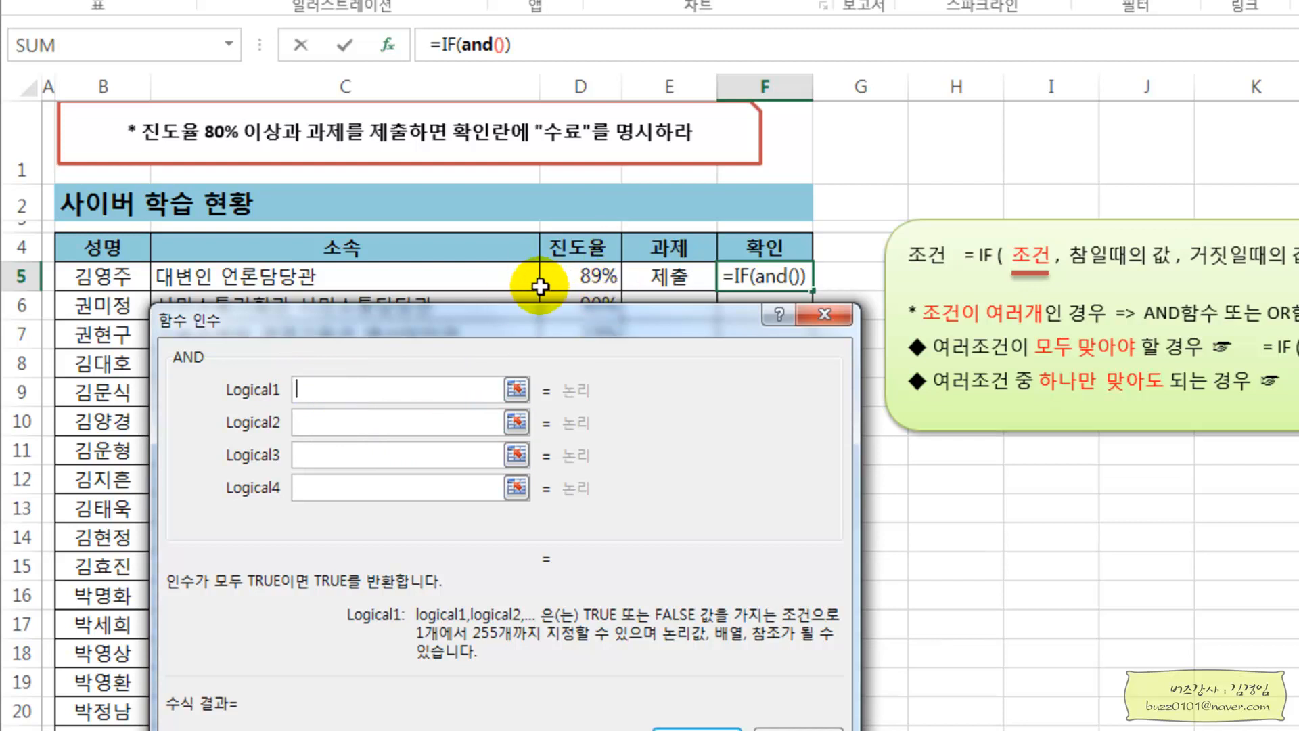
left_click(591, 274)
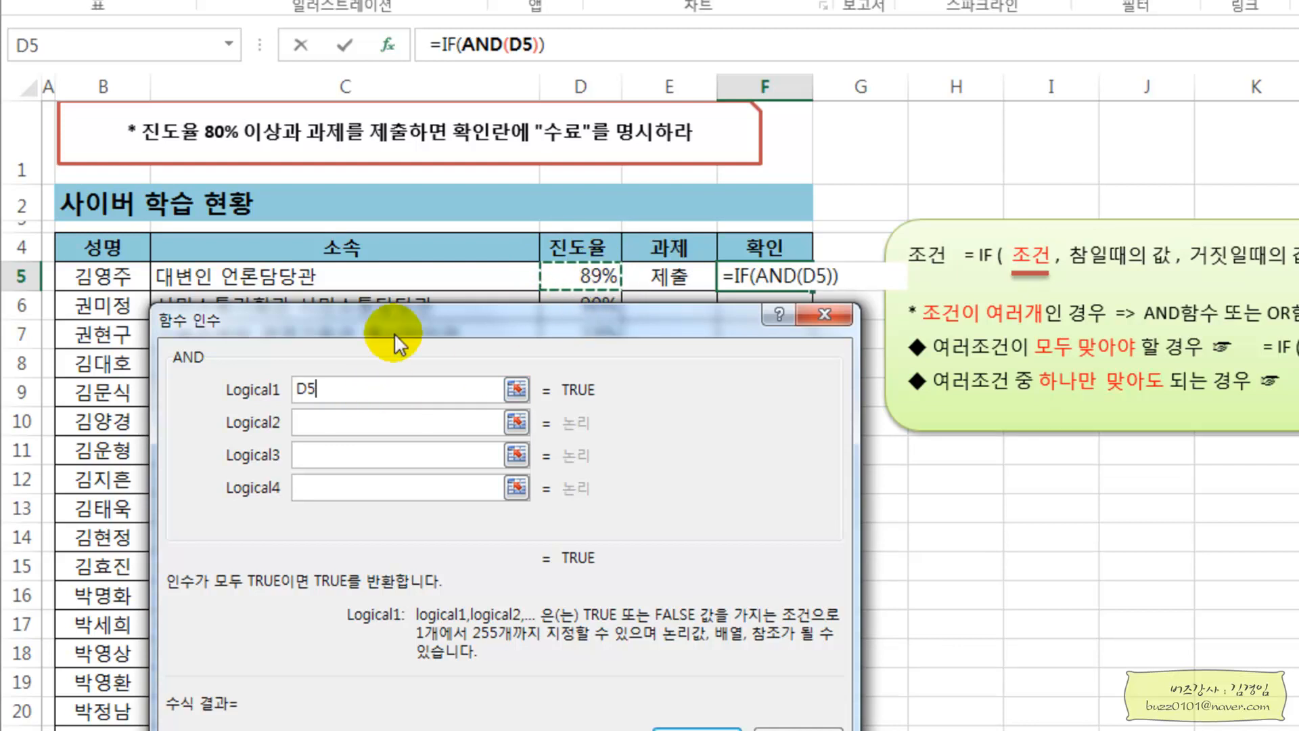
type(">=8")
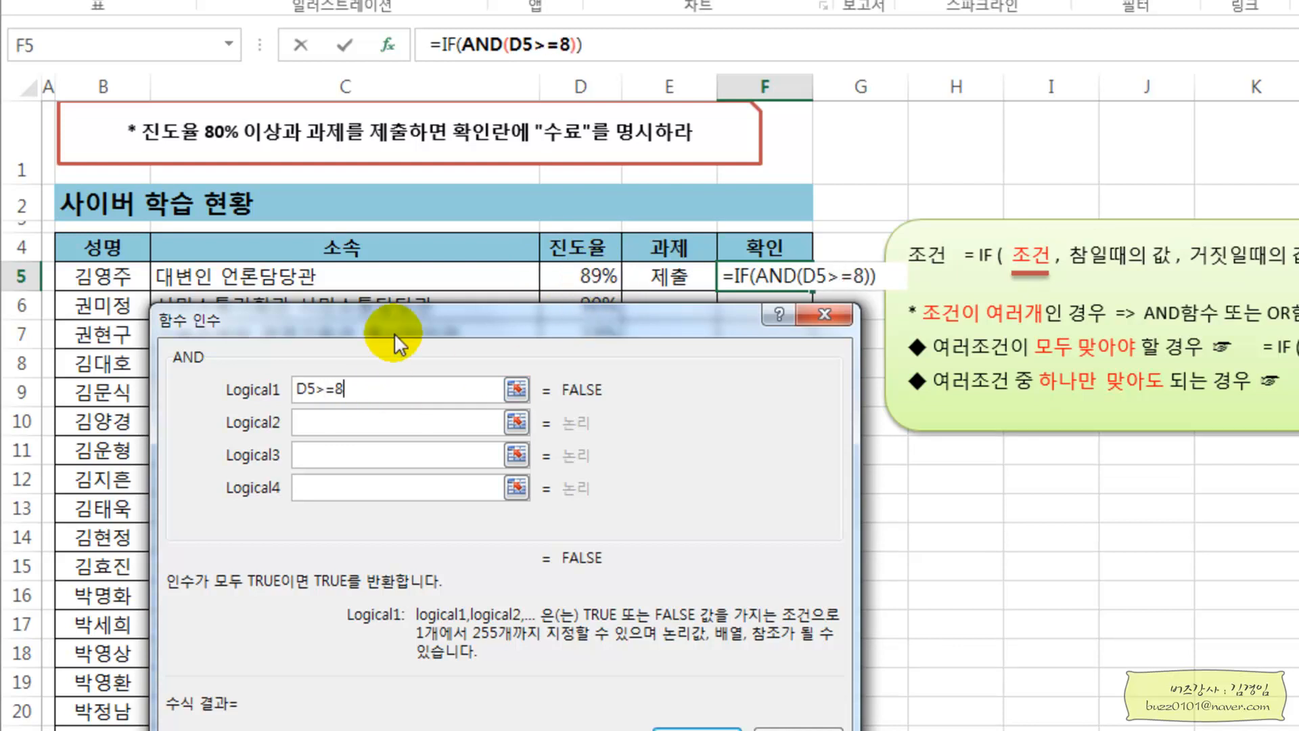
type("0%")
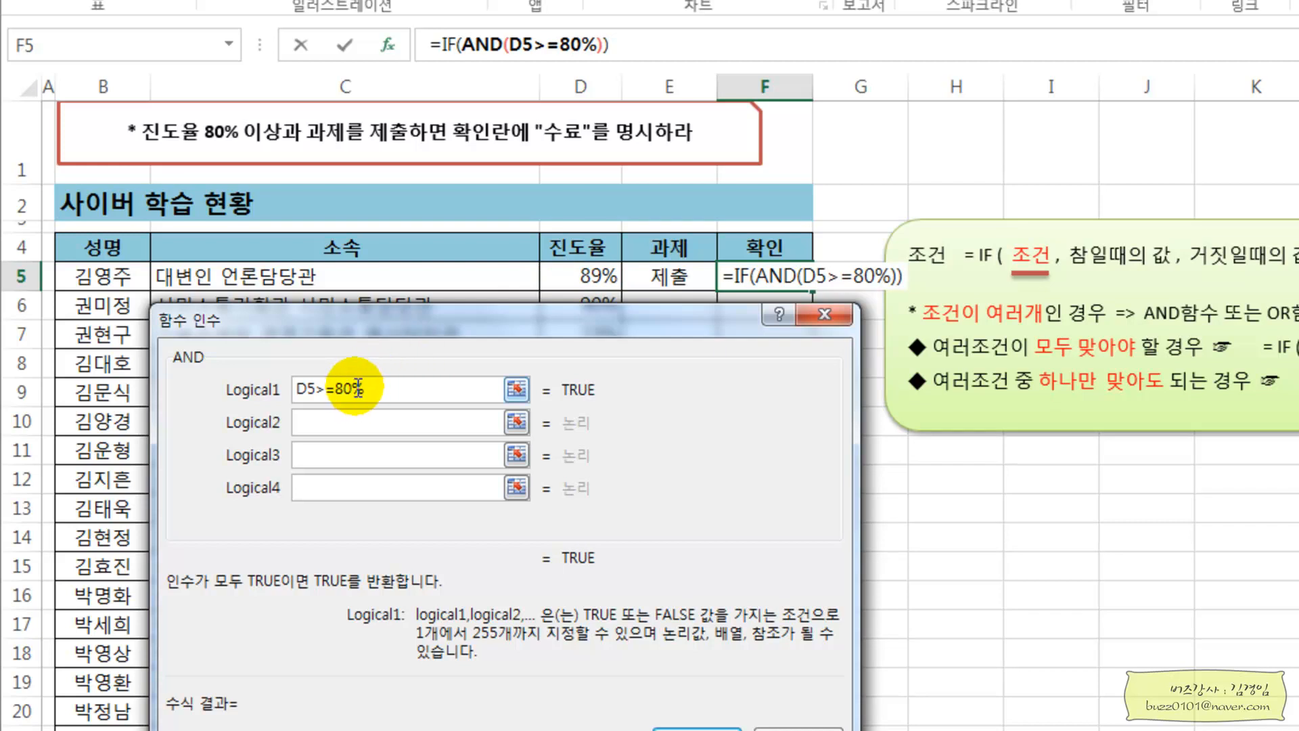
- Set the AND function's second condition to E5="제출"
left_click(327, 424)
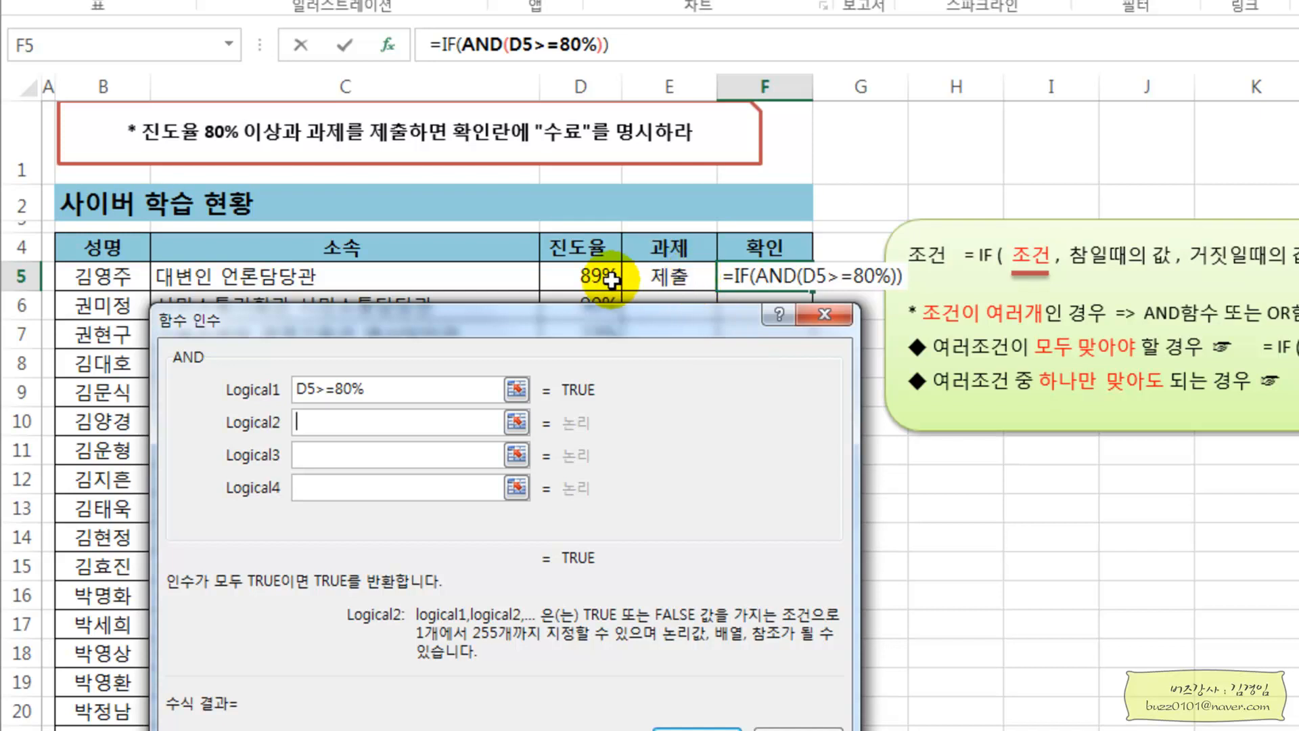
left_click(672, 279)
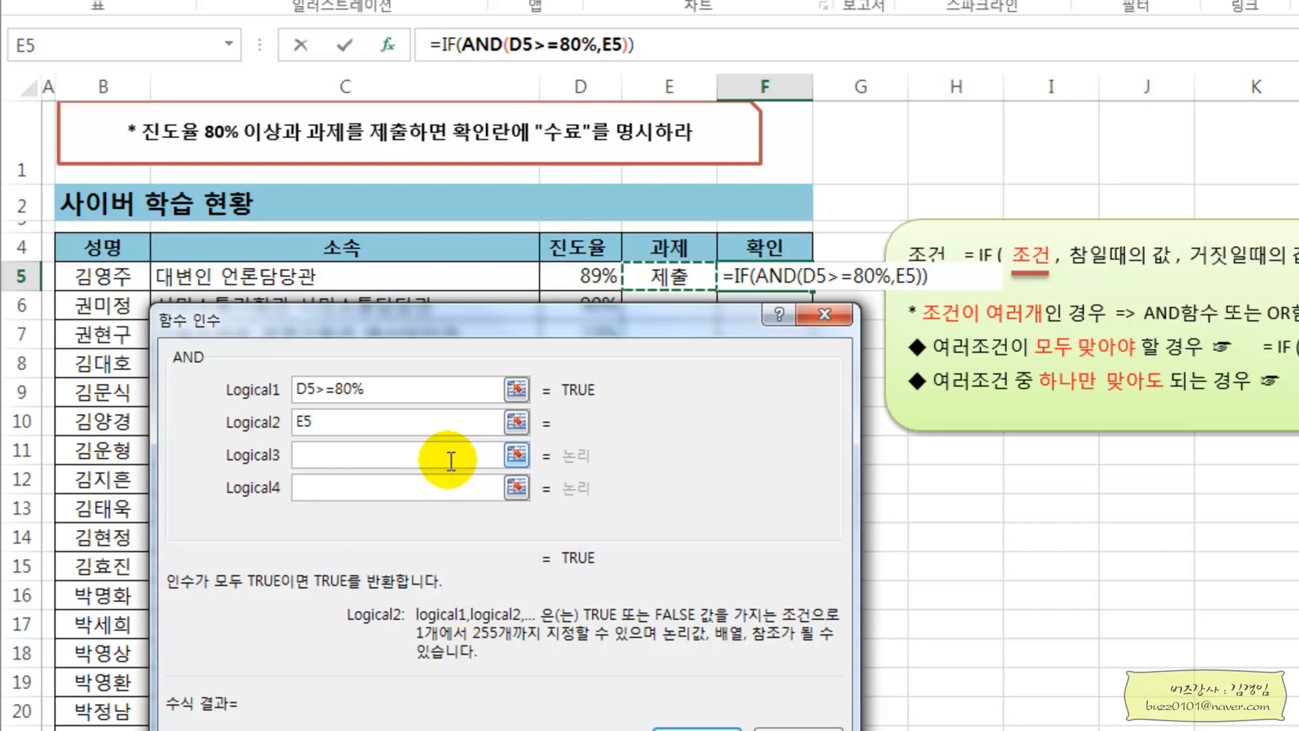
type("=")
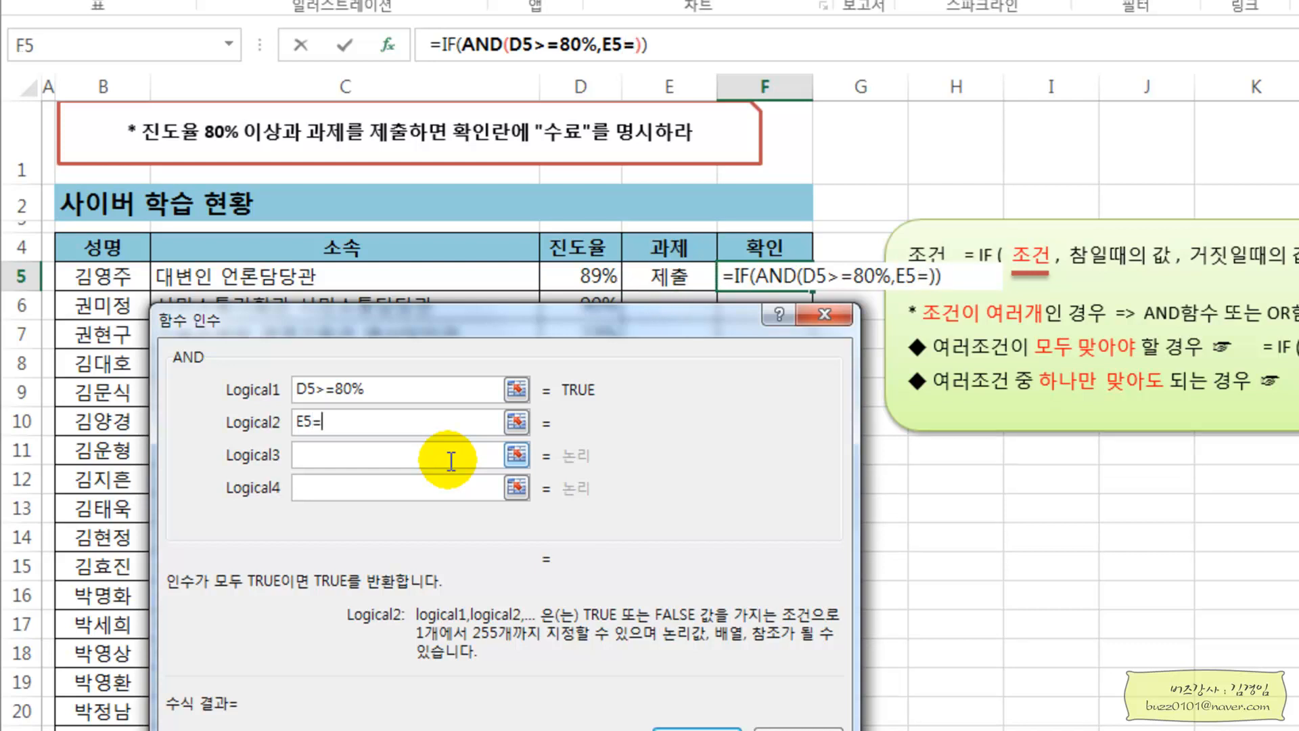
type("\"wp")
key("BackSpace")
key("BackSpace")
type("제출\"")
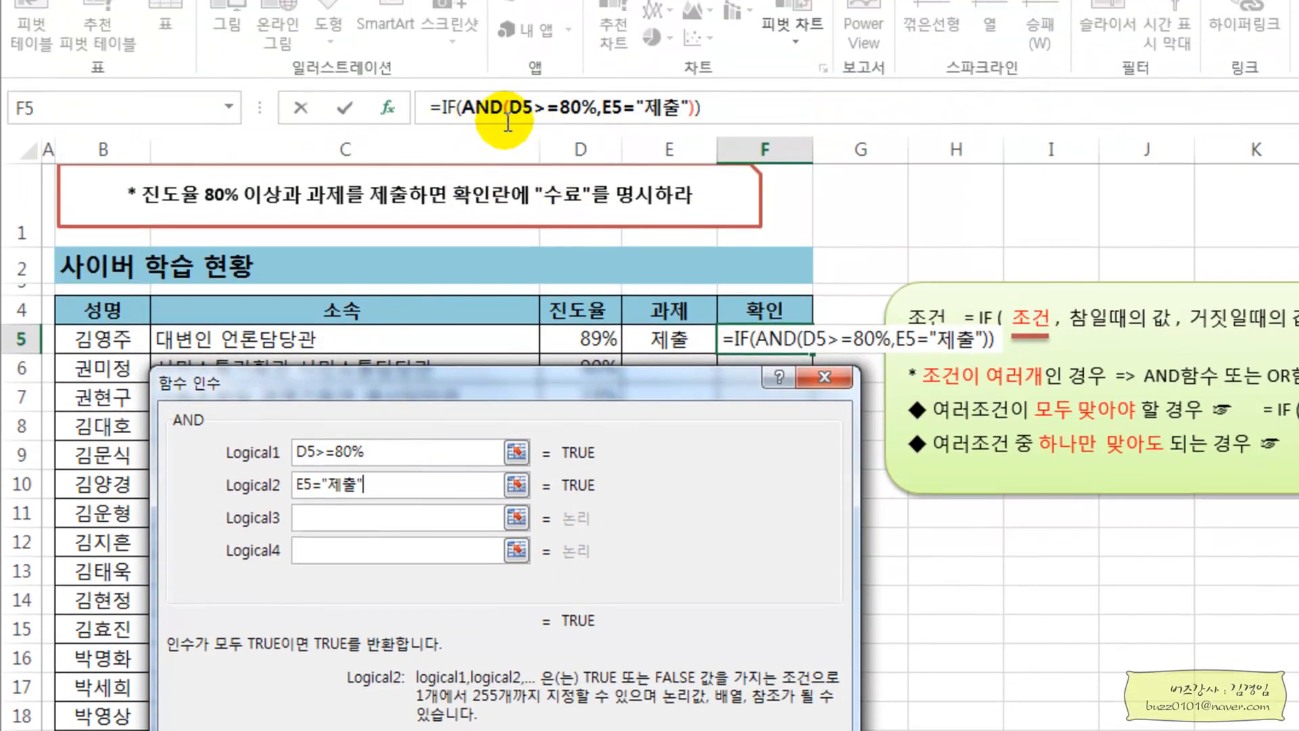
- Return to the IF arguments, set the true value to "수료" and the false value to "", and confirm the formula
left_click(448, 103)
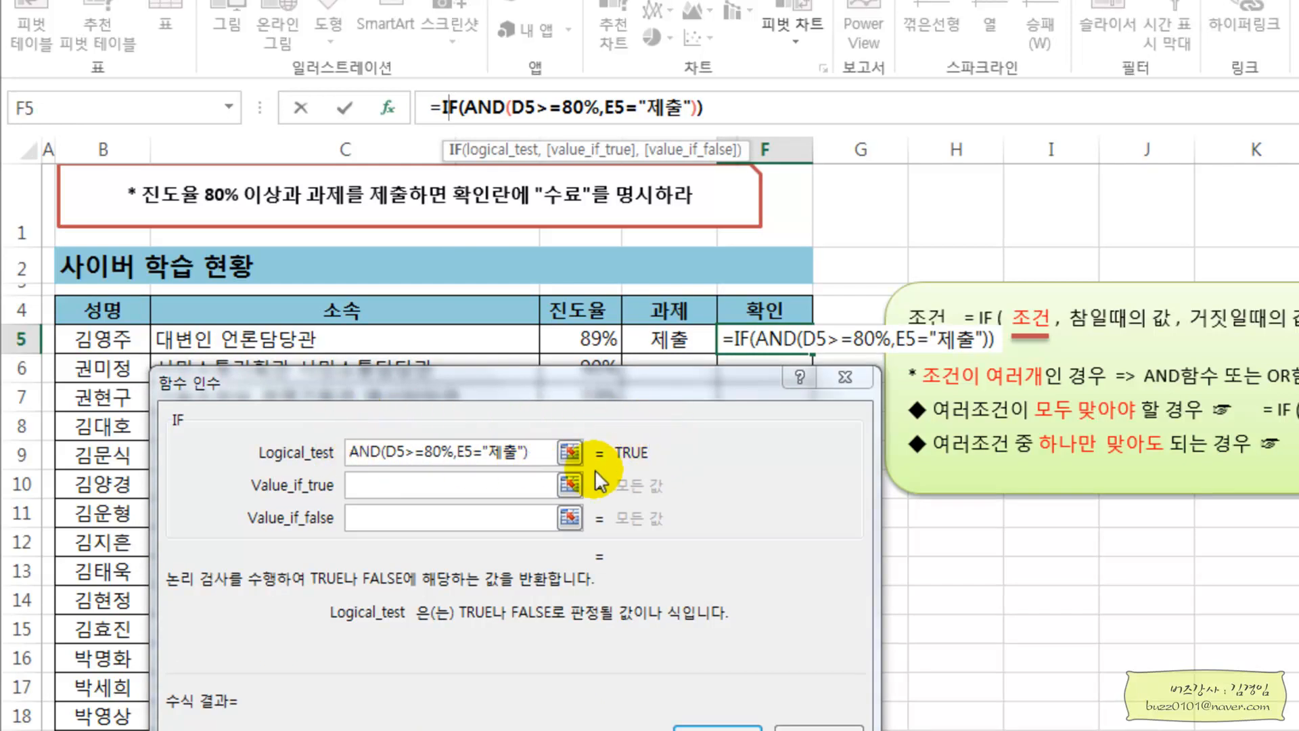
left_click(383, 486)
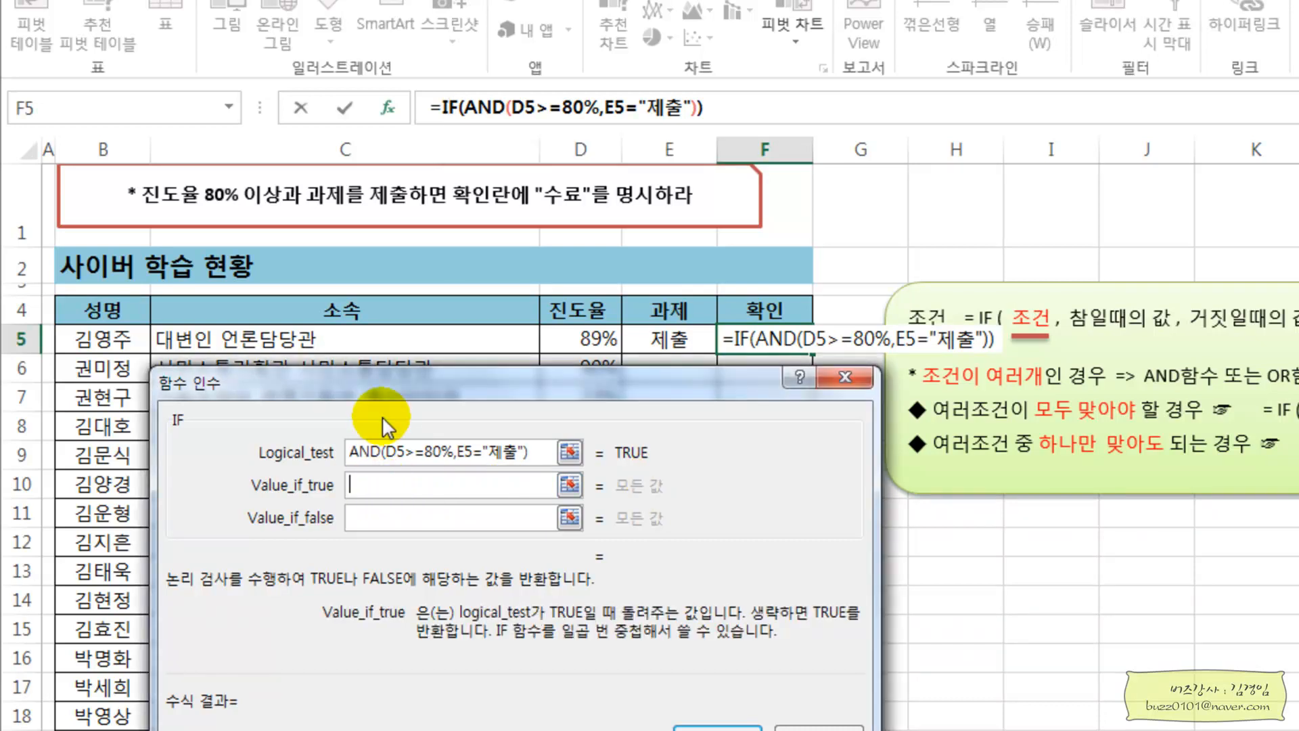
type("\"수료\"")
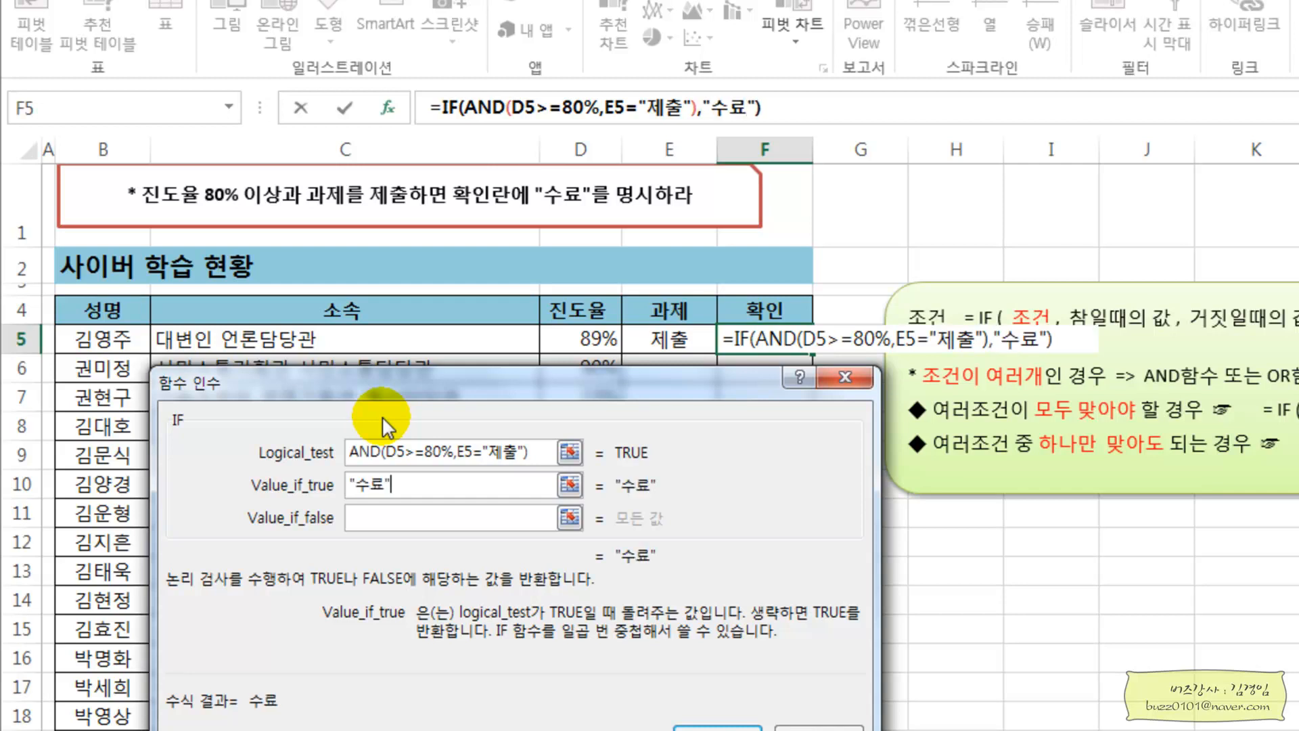
key("Tab")
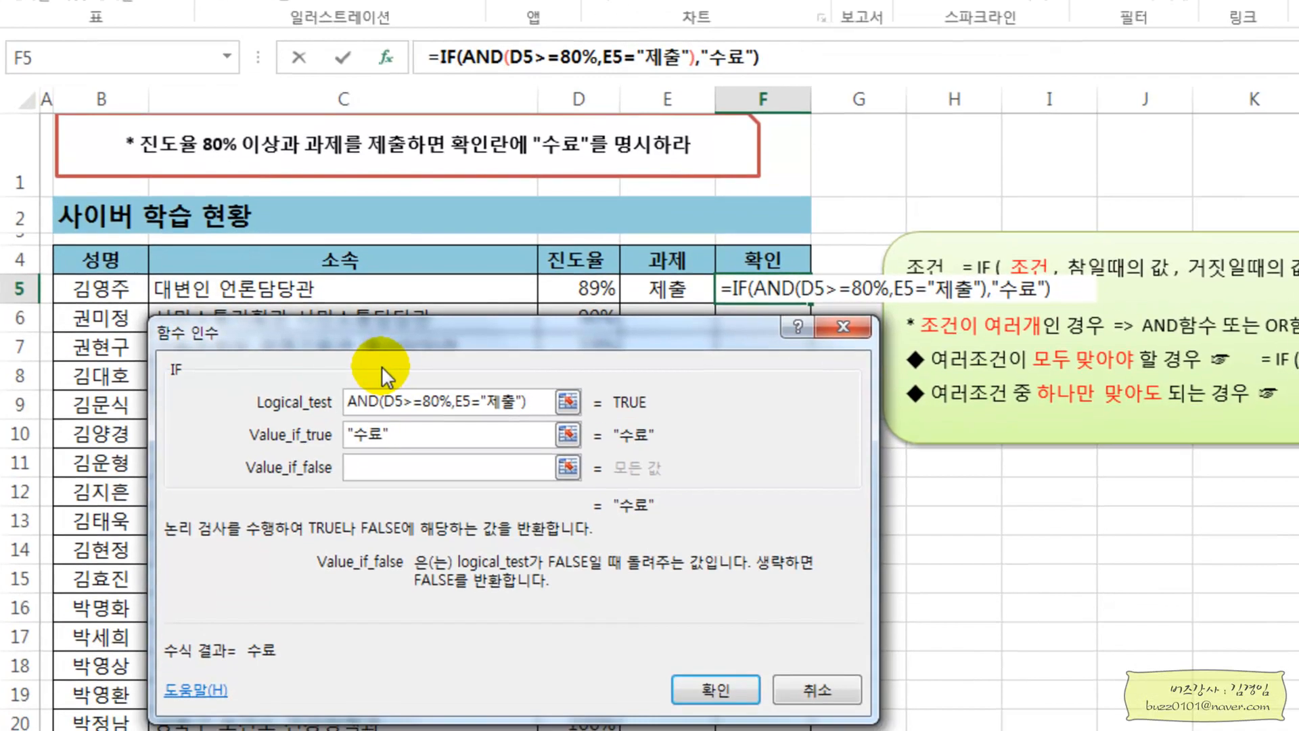
type("\"\"")
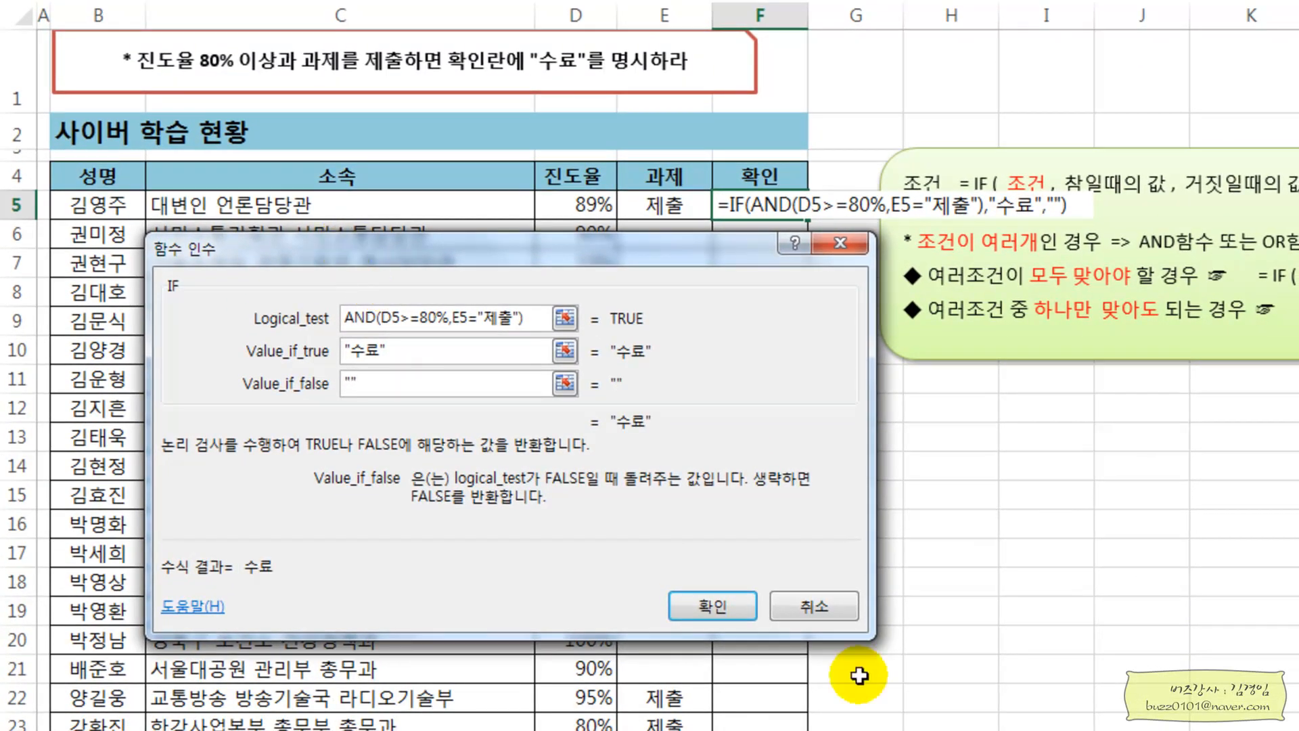
left_click(733, 614)
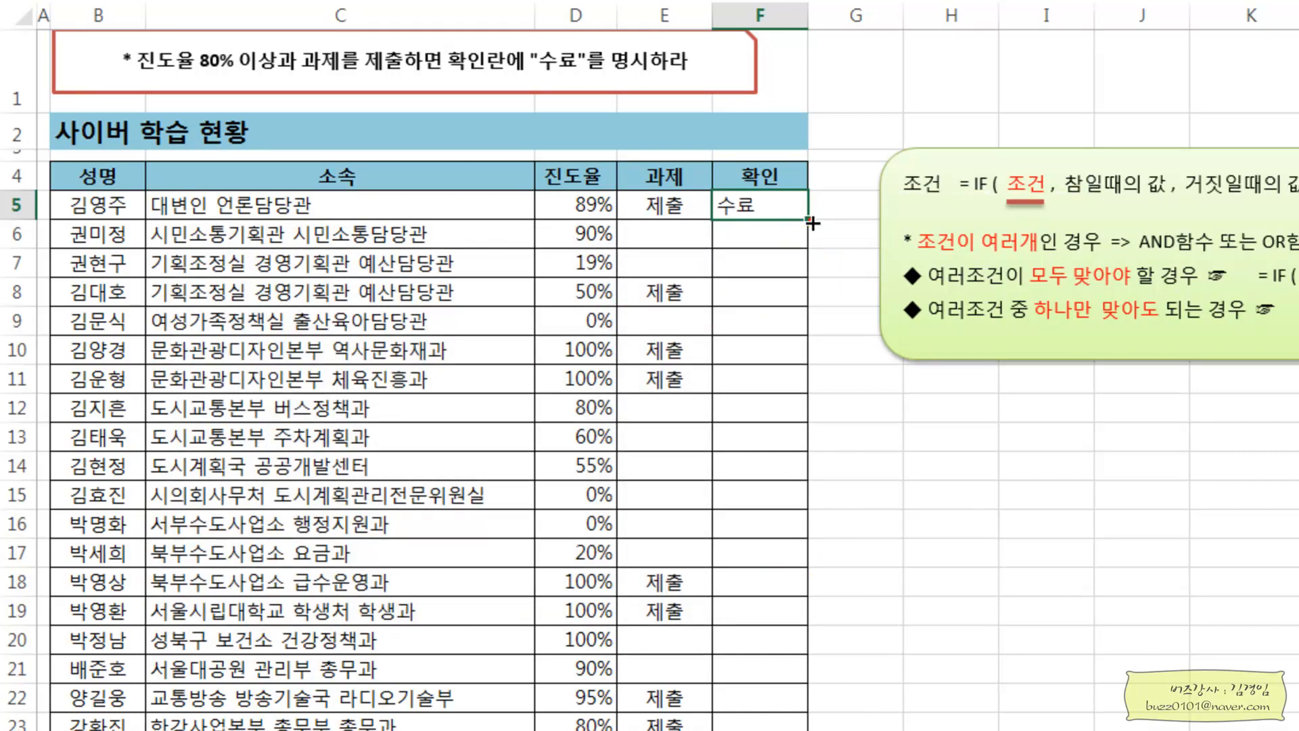
- Fill the F5 formula down the 확인 column and center the filled cells
double_click(810, 221)
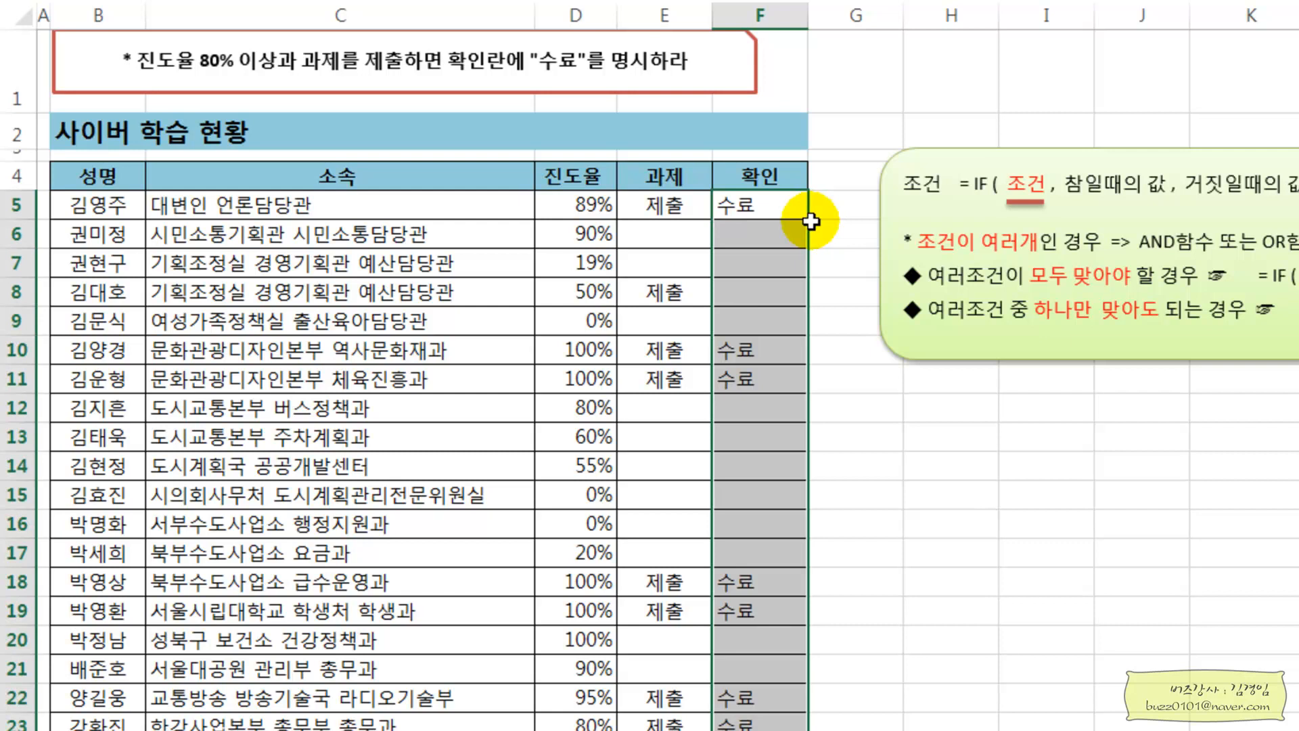
right_click(764, 243)
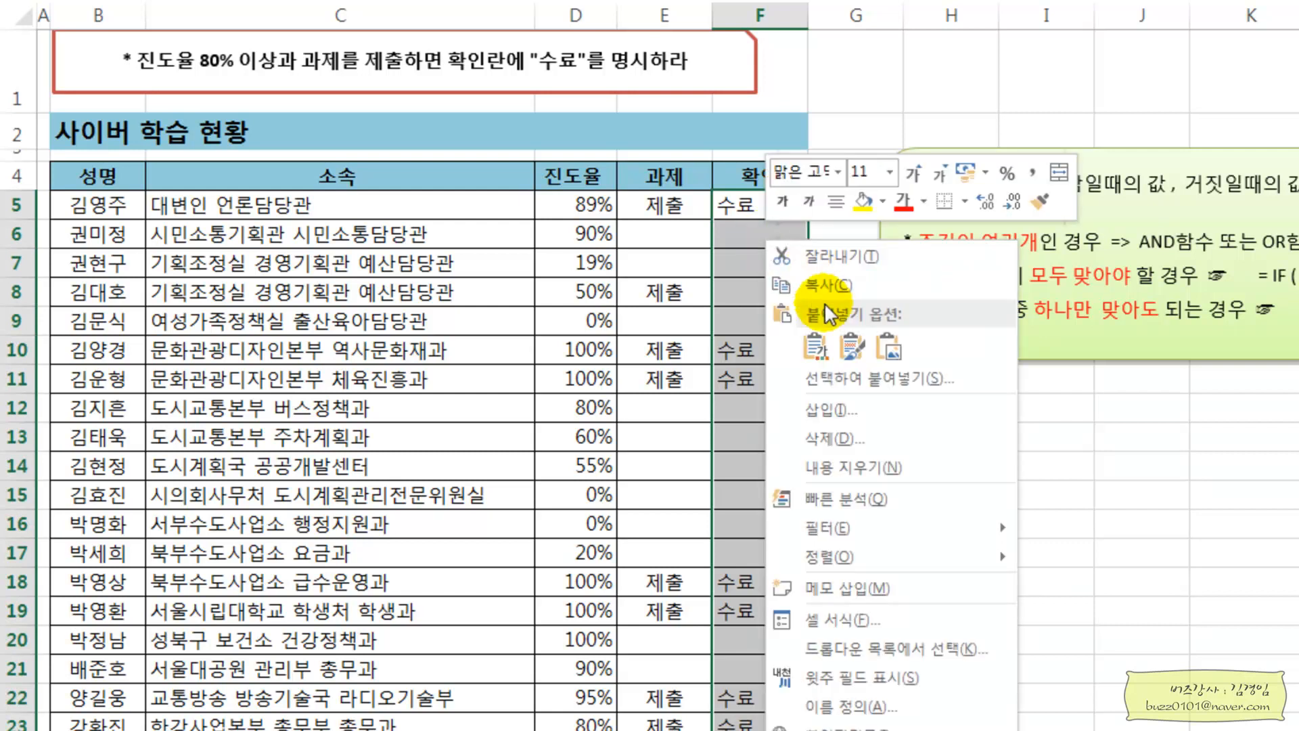
left_click(837, 201)
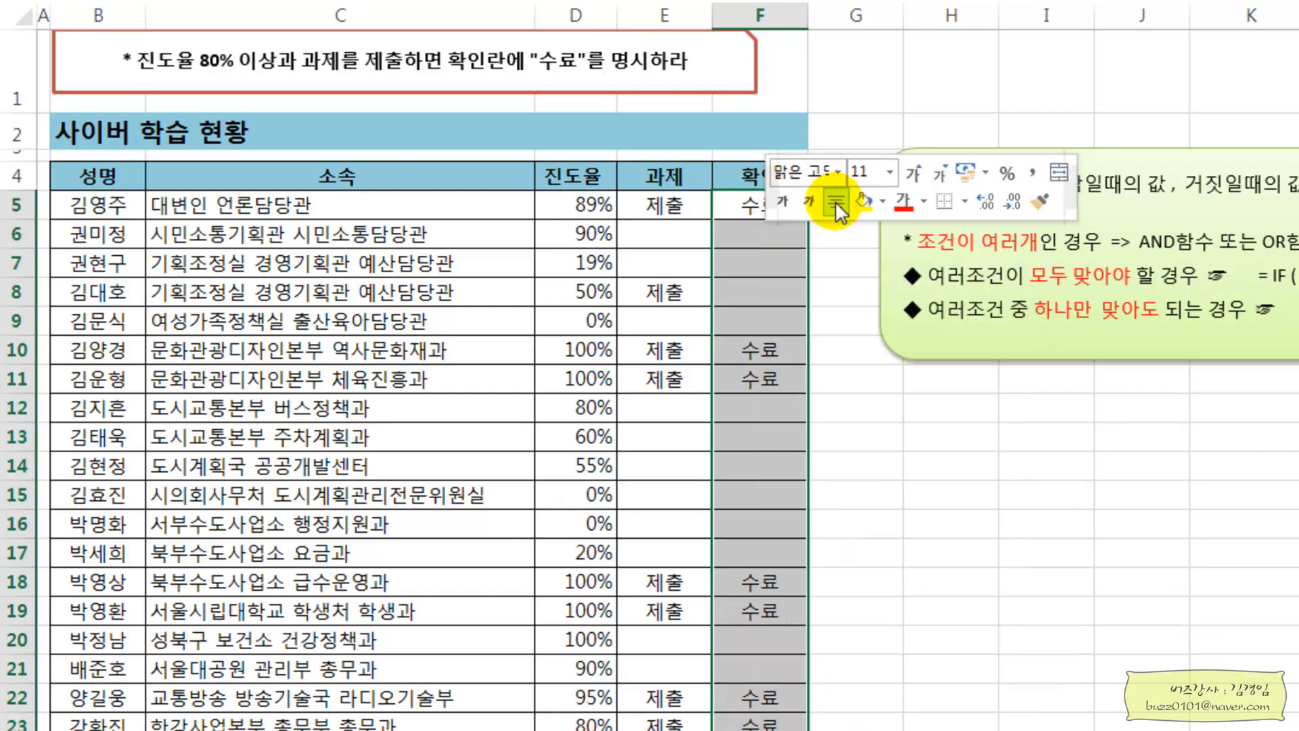
left_click(838, 252)
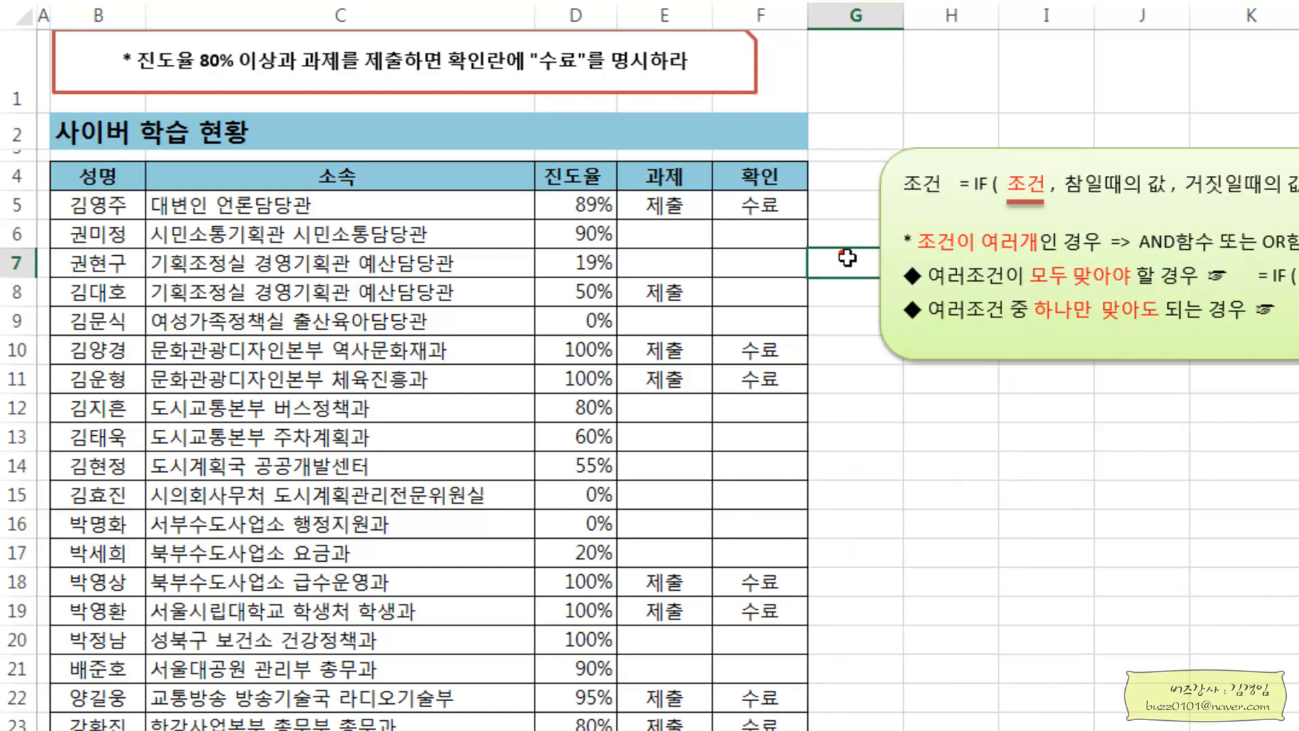
left_click(864, 439)
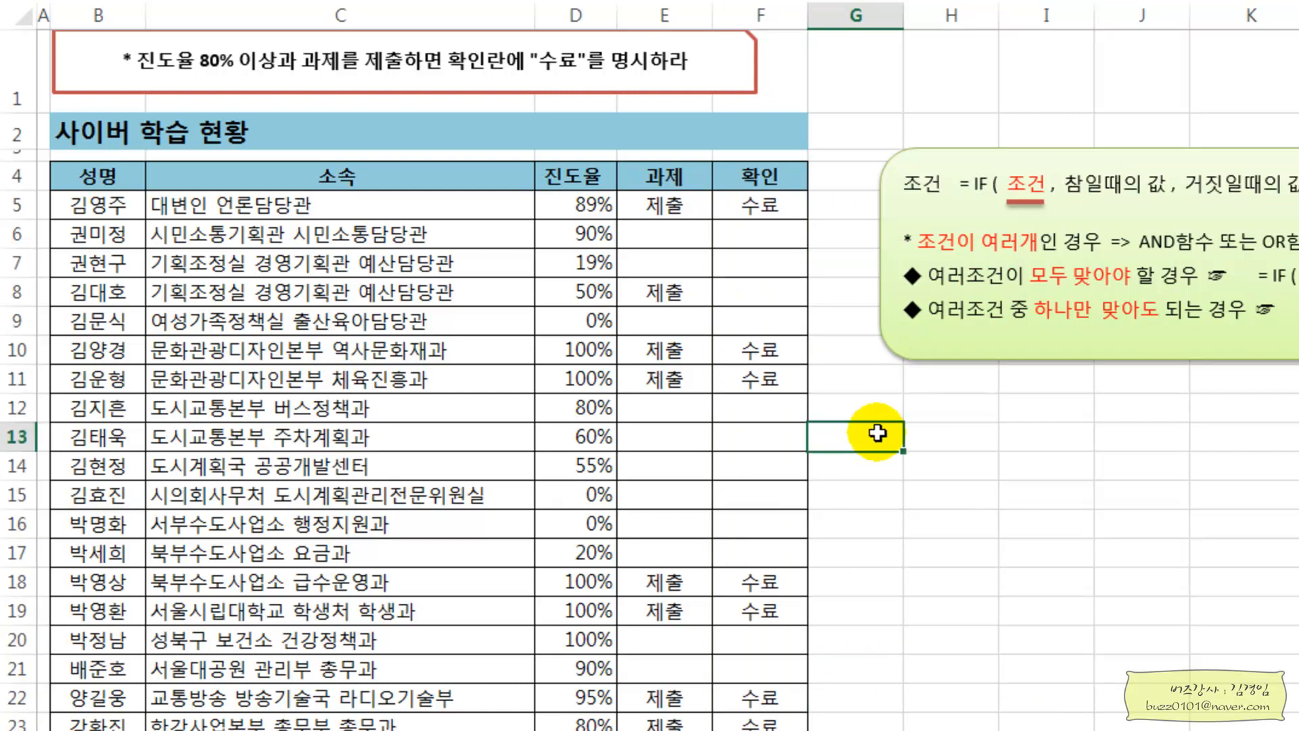